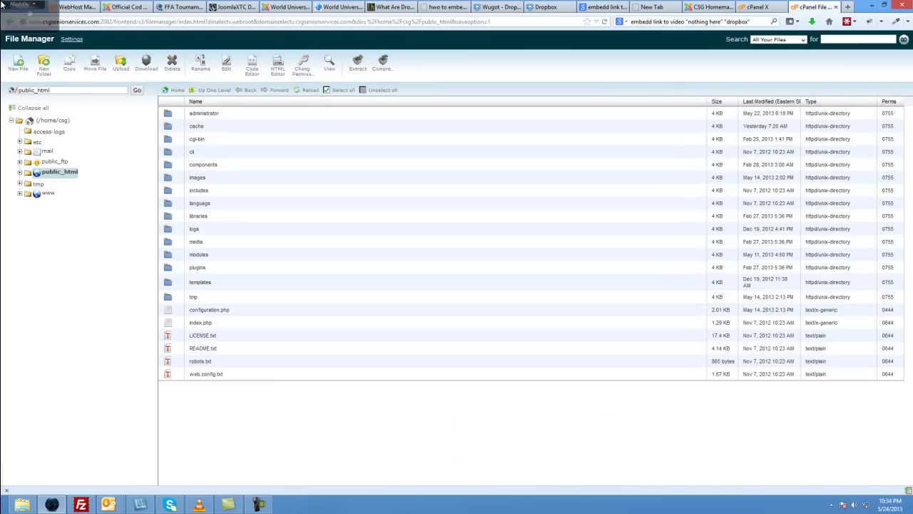
Go into public_html/images/documents and select Time Sheet CSG.pdf among the policy PDFs
{"action": "left_click", "coordinate": [761, 7]}
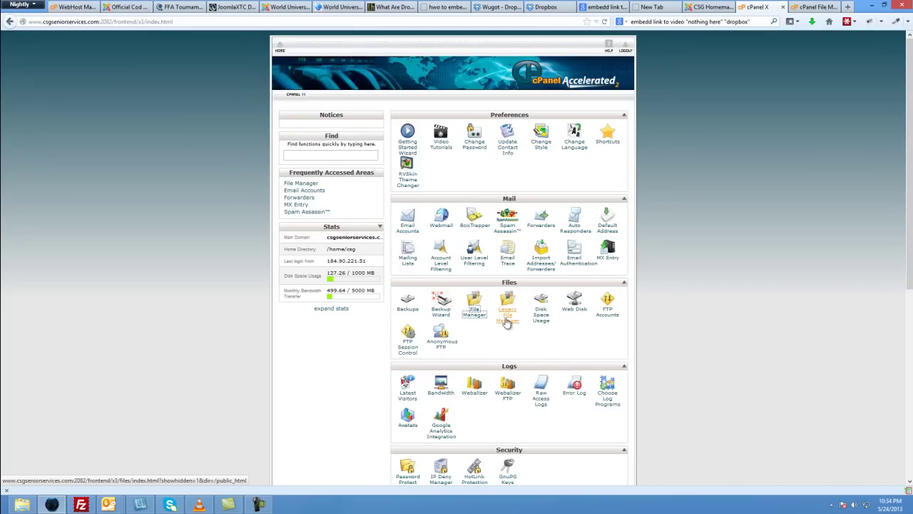
{"action": "left_click", "coordinate": [815, 6]}
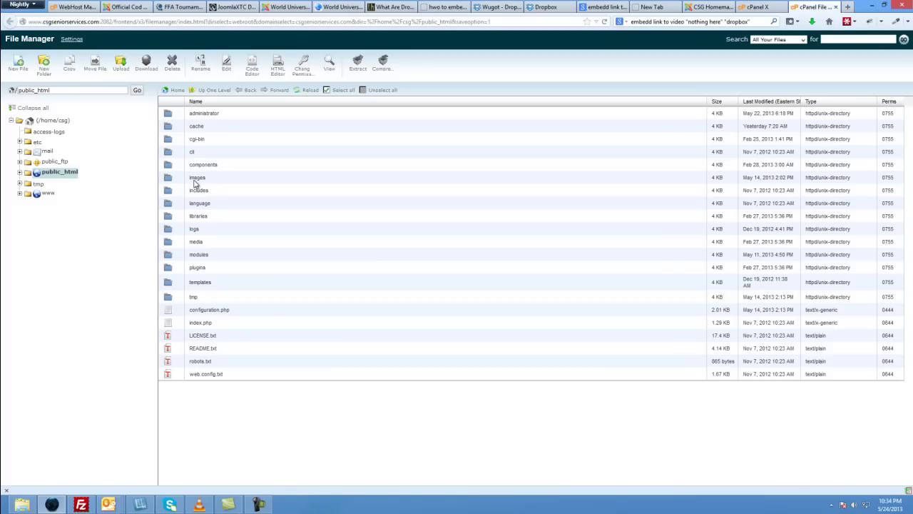
{"action": "double_click", "coordinate": [194, 179]}
{"action": "double_click", "coordinate": [171, 181]}
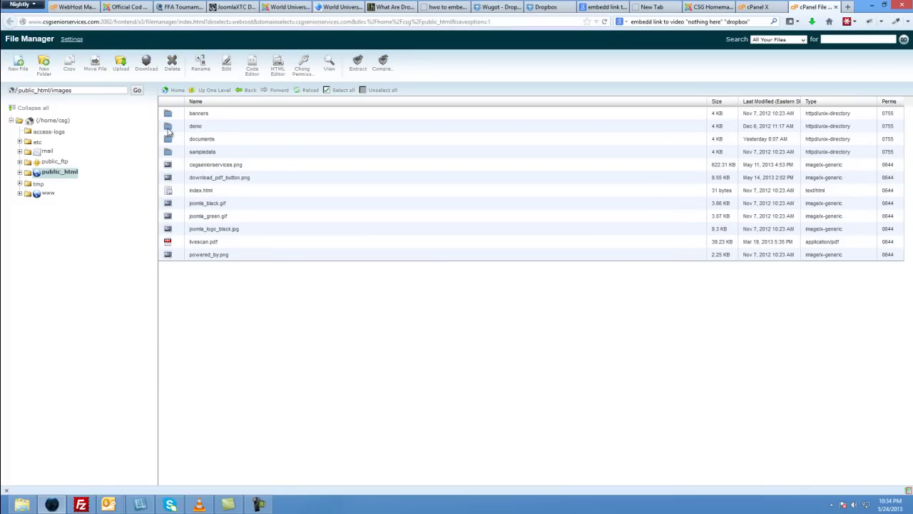
{"action": "double_click", "coordinate": [171, 141]}
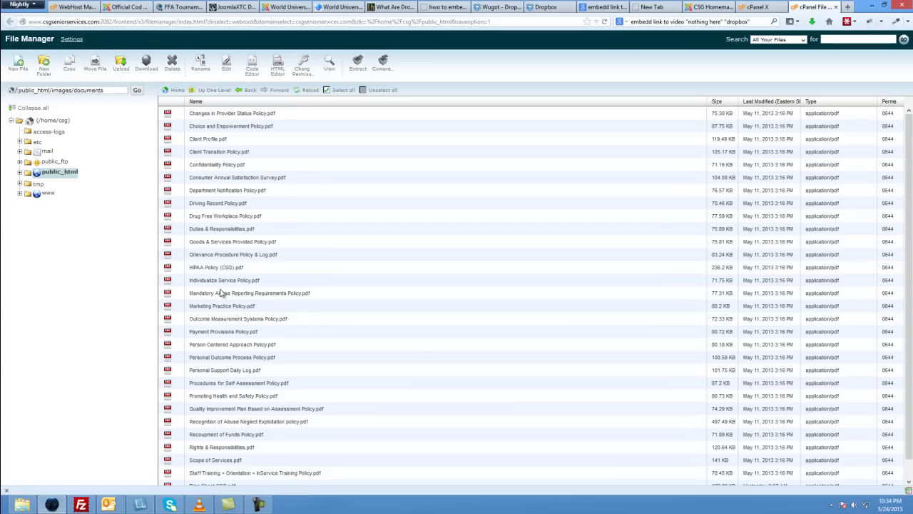
{"action": "scroll", "coordinate": [217, 305], "scroll_direction": "down", "scroll_amount": 3}
{"action": "scroll", "coordinate": [223, 361], "scroll_direction": "up", "scroll_amount": 2}
{"action": "scroll", "coordinate": [201, 290], "scroll_direction": "down", "scroll_amount": 2}
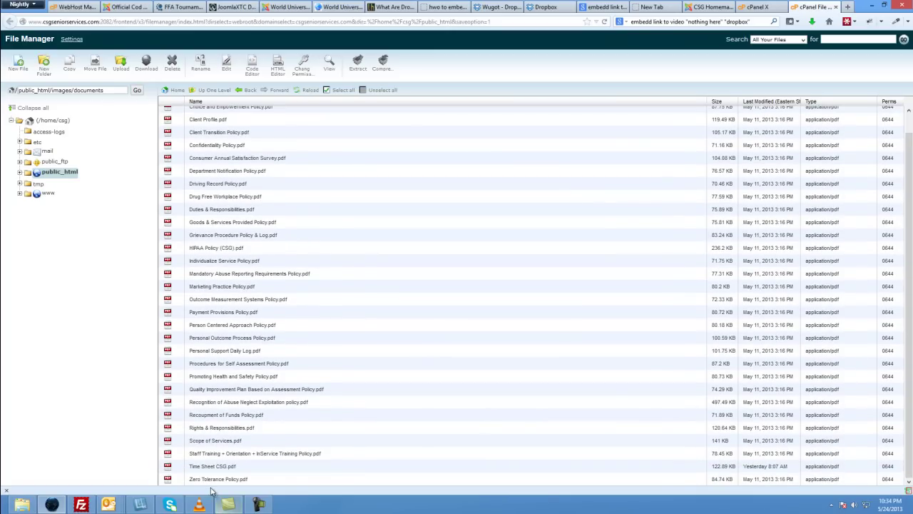
{"action": "left_click", "coordinate": [249, 470]}
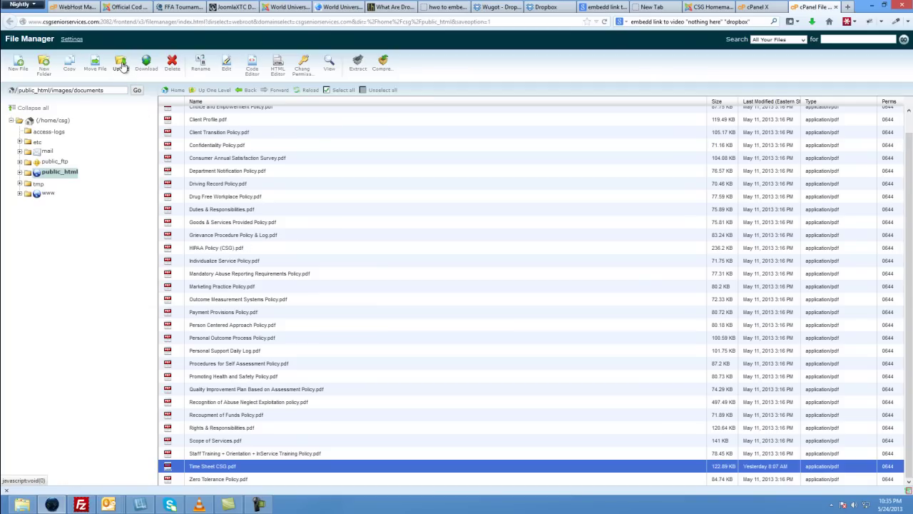
Upload the updated Time Sheet CSG.pdf (122.89 KB) into documents, overwriting the existing copy
{"action": "left_click", "coordinate": [122, 64]}
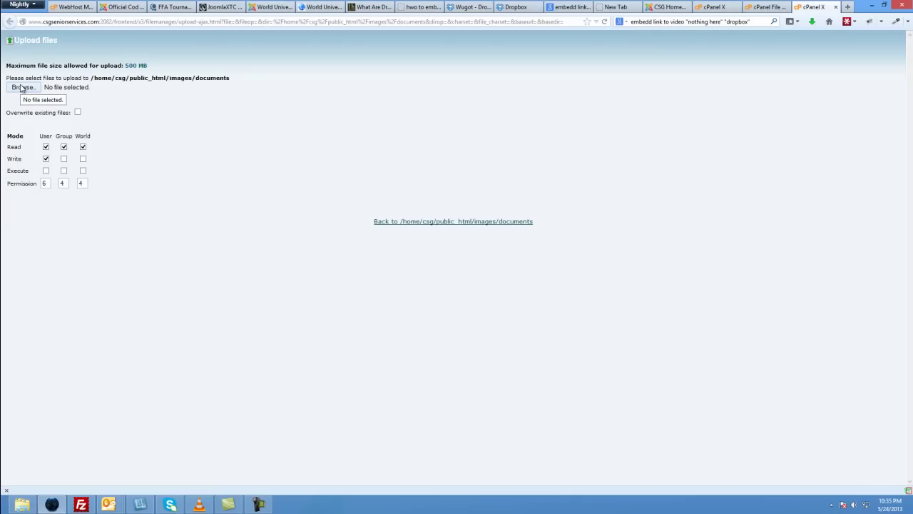
{"action": "left_click", "coordinate": [259, 504]}
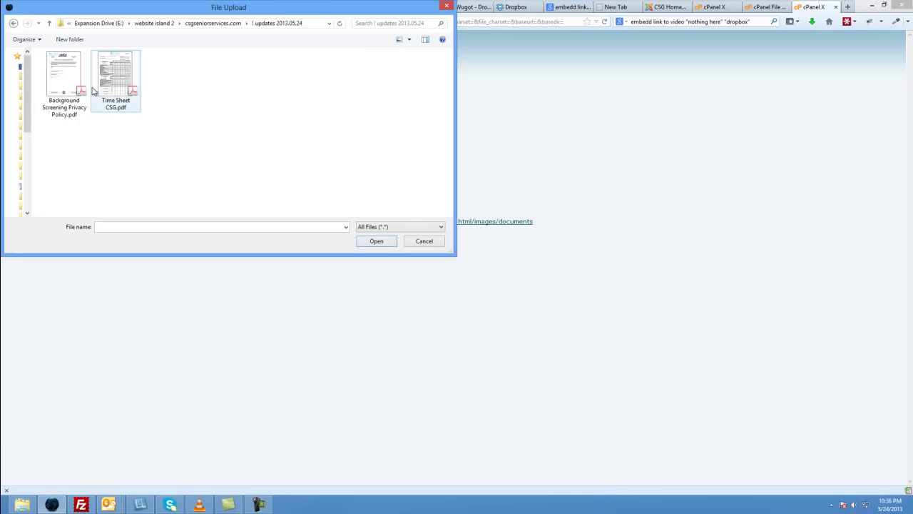
{"action": "left_click", "coordinate": [111, 75]}
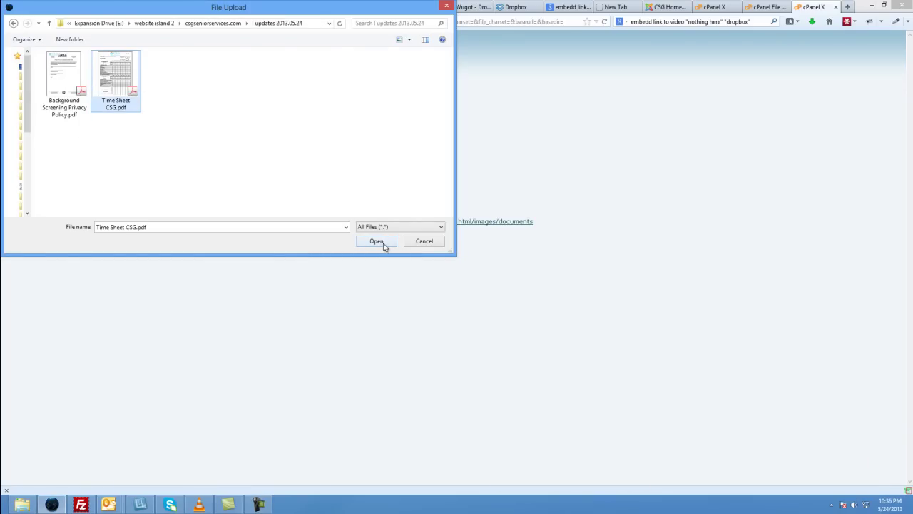
{"action": "left_click", "coordinate": [384, 242]}
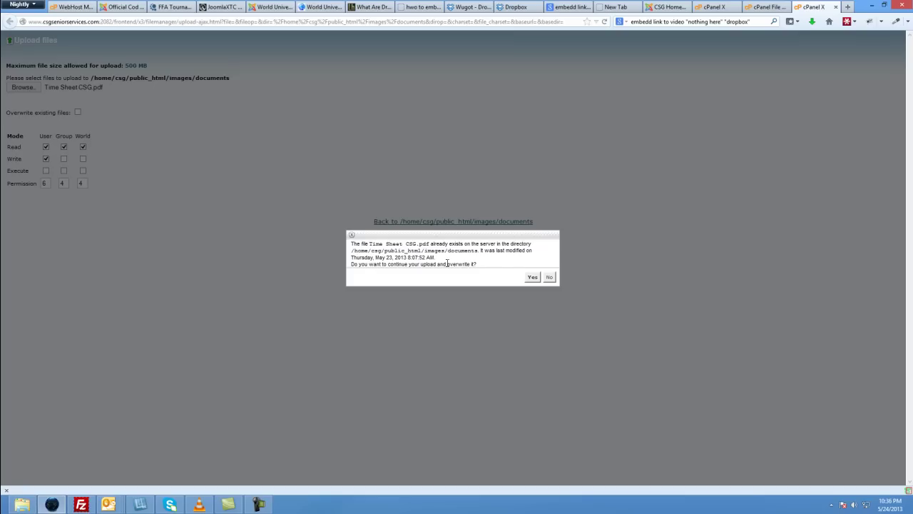
{"action": "left_click", "coordinate": [532, 277]}
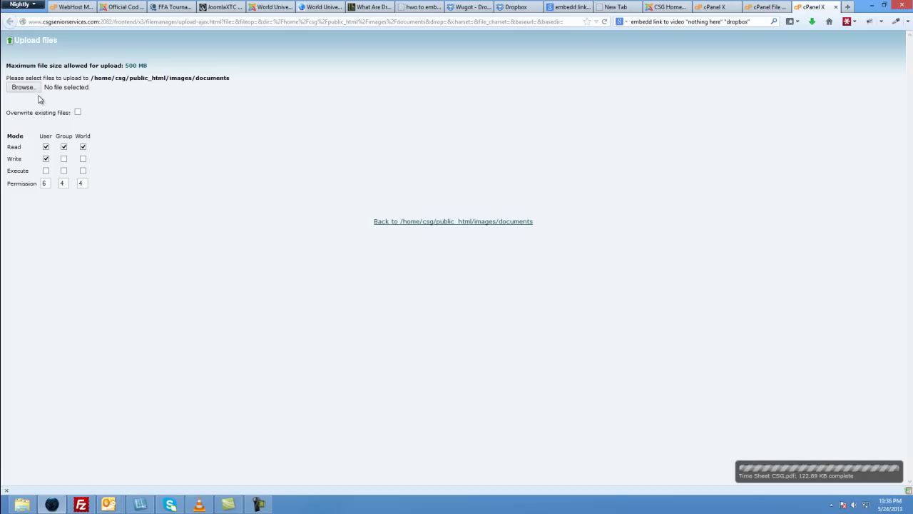
{"action": "left_click", "coordinate": [749, 457]}
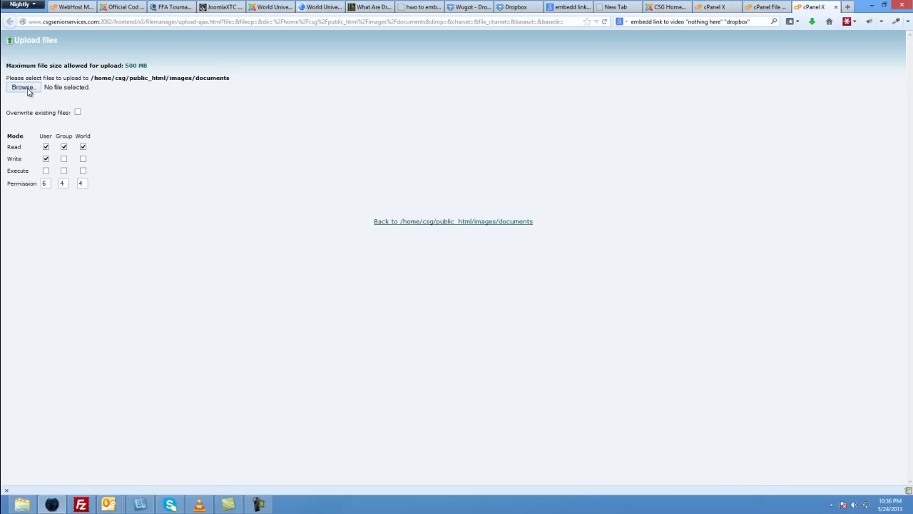
{"action": "double_click", "coordinate": [23, 39]}
Close the cPanel upload tab and view the 404 for images/documents/Time Sheet (CSG).pdf
{"action": "left_click", "coordinate": [835, 6]}
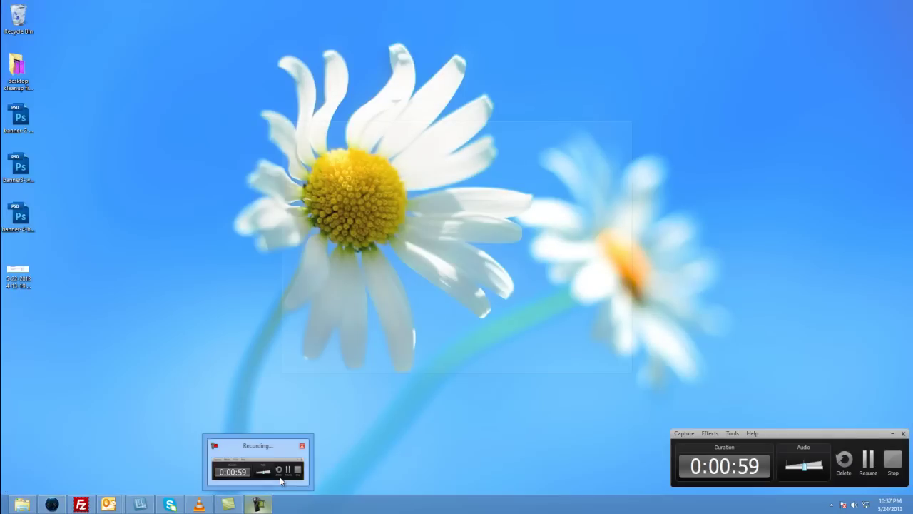
{"action": "left_click", "coordinate": [271, 463]}
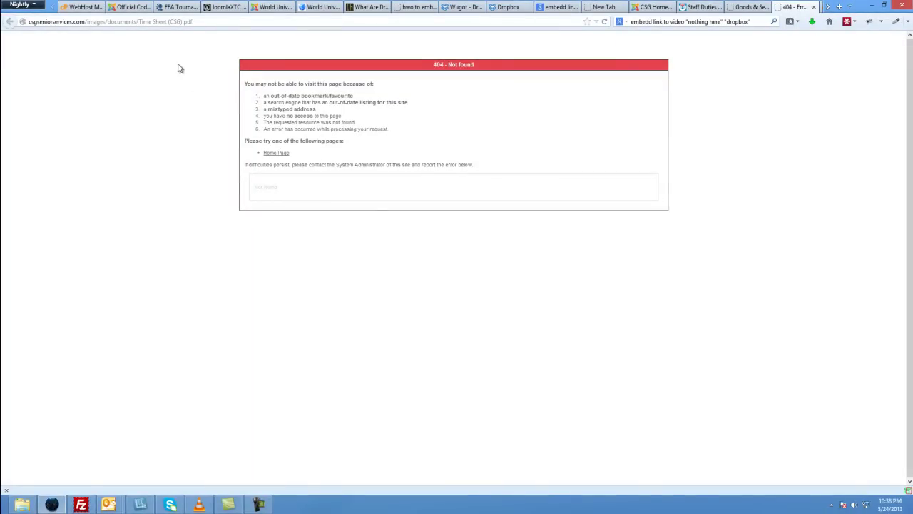
Compare the failing Time Sheet (CSG).pdf URL's file name with the working Goods & Services policy PDF
{"action": "left_click", "coordinate": [168, 22]}
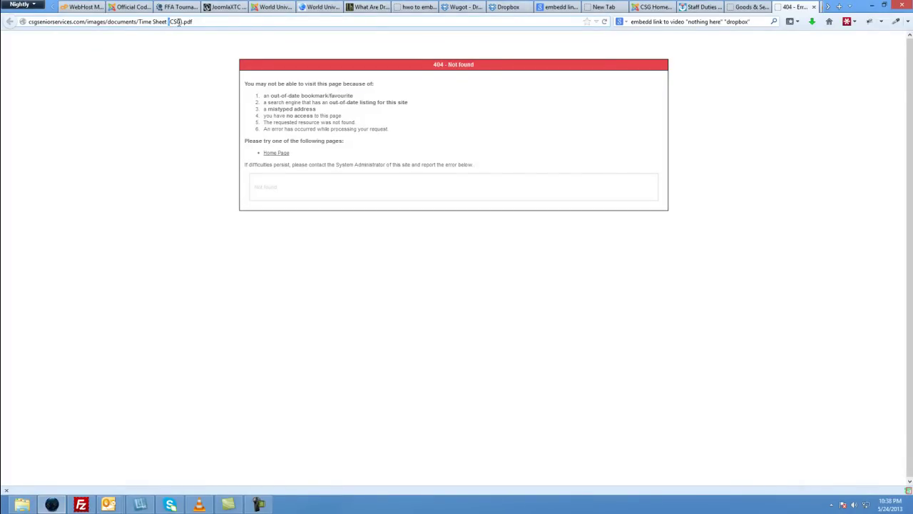
{"action": "left_click", "coordinate": [164, 108]}
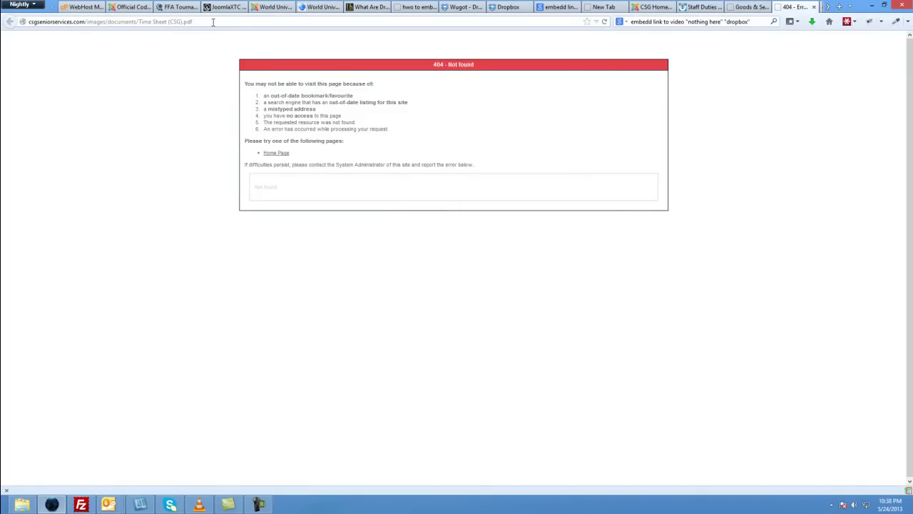
{"action": "left_click_drag", "start_coordinate": [207, 21], "coordinate": [138, 22]}
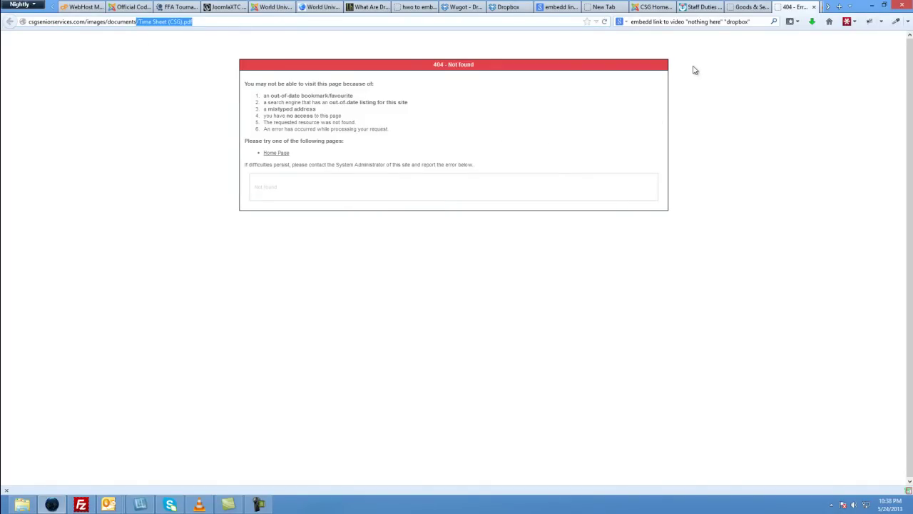
{"action": "left_click", "coordinate": [750, 7]}
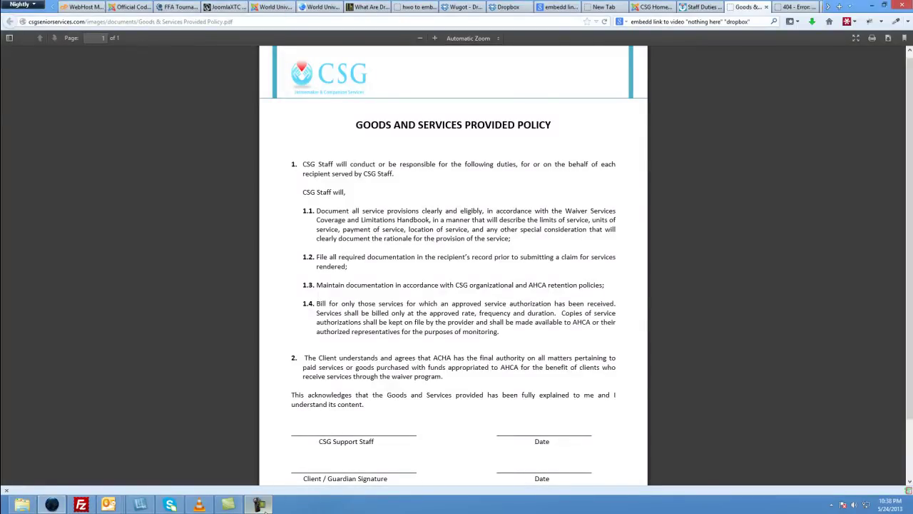
{"action": "left_click", "coordinate": [258, 504]}
{"action": "left_click", "coordinate": [868, 467]}
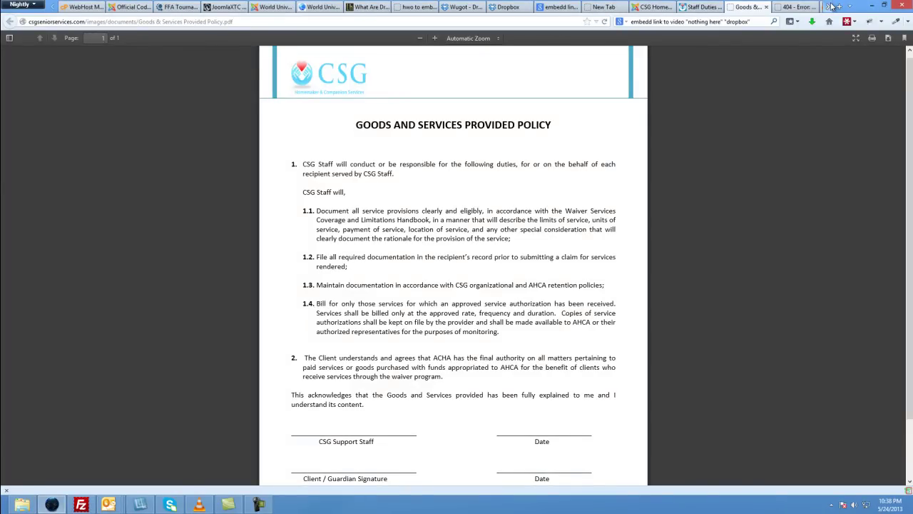
Add parentheses around CSG, renaming the uploaded file to Time Sheet (CSG).pdf
{"action": "left_click", "coordinate": [796, 7]}
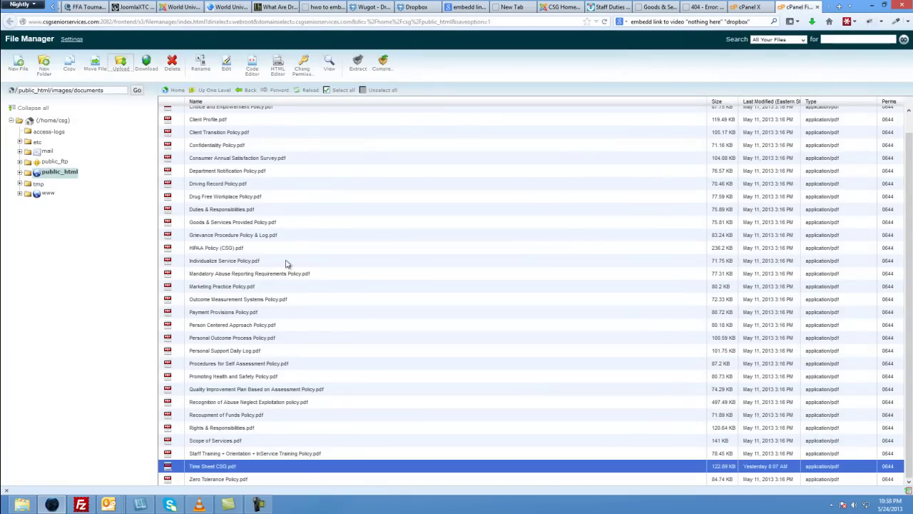
{"action": "right_click", "coordinate": [207, 471]}
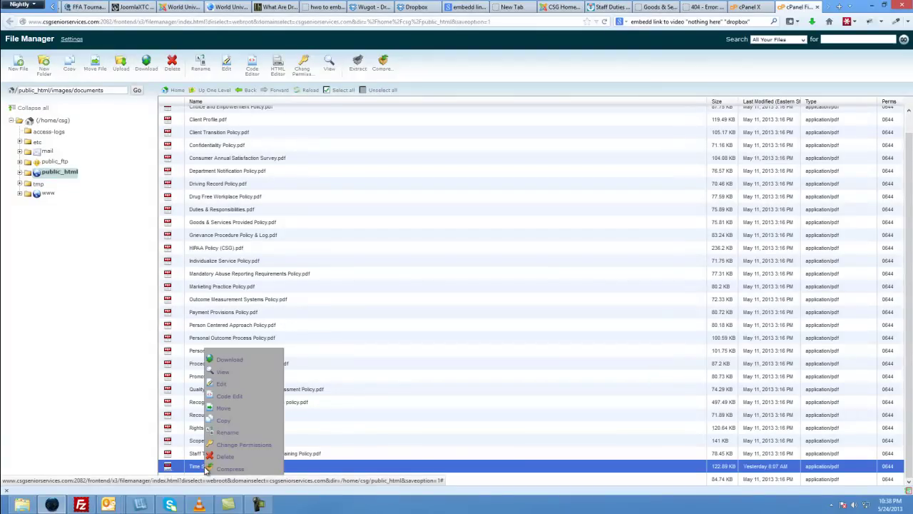
{"action": "left_click", "coordinate": [222, 434]}
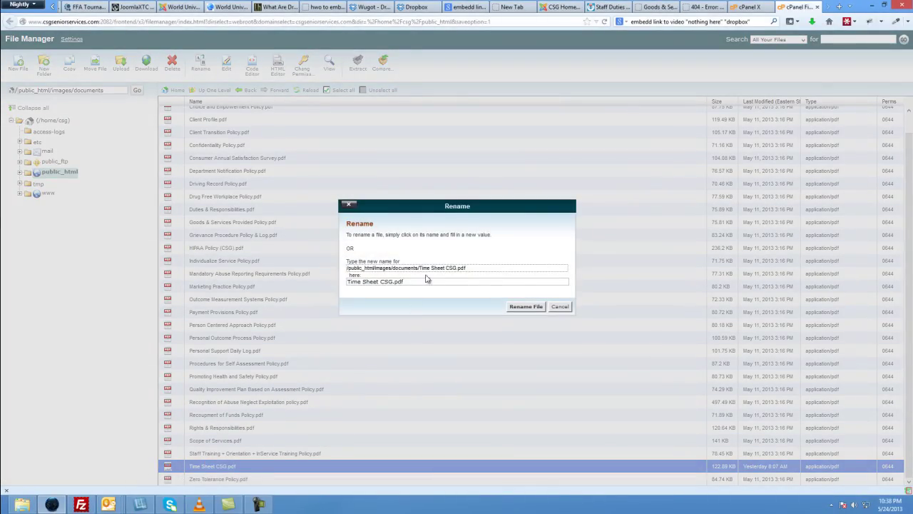
{"action": "left_click", "coordinate": [391, 283]}
{"action": "type", "text": "("}
{"action": "left_click_drag", "start_coordinate": [400, 282], "coordinate": [347, 281]}
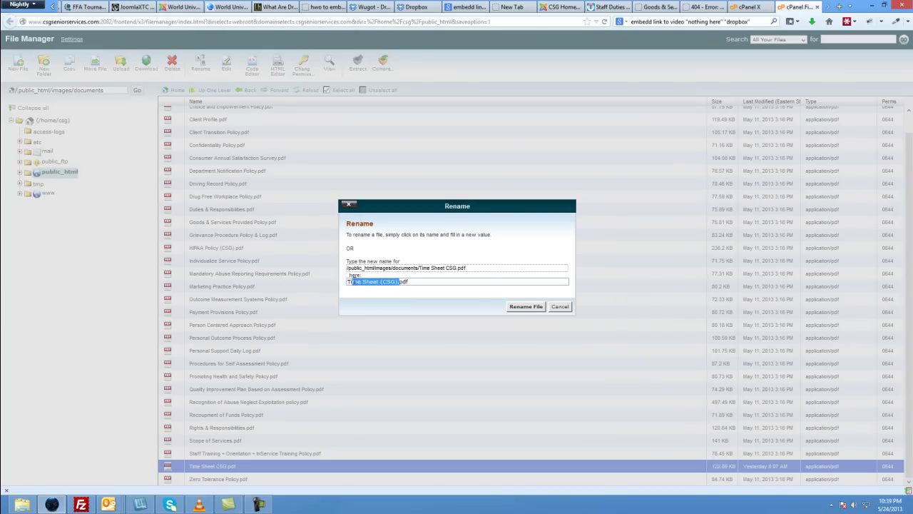
{"action": "left_click", "coordinate": [525, 307]}
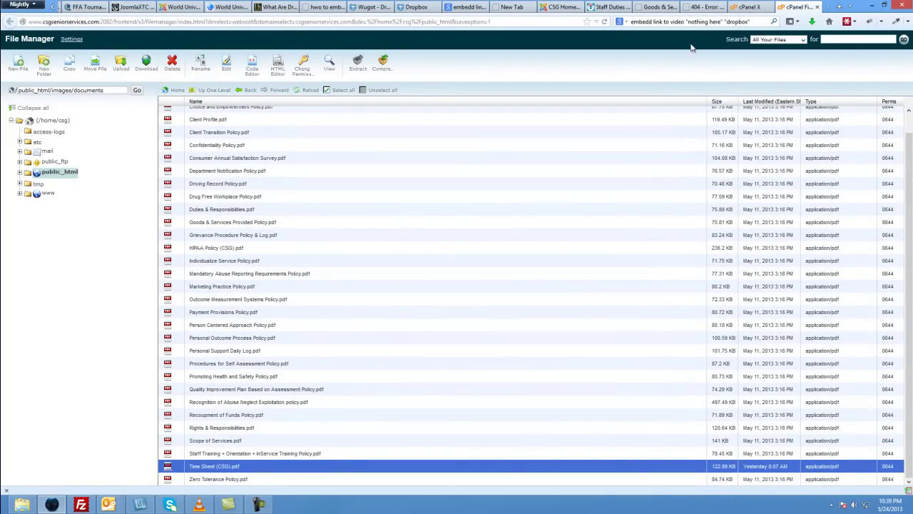
Reload the Time Sheet (CSG).pdf page in the 404 tab so the CSG TIME-SLIP form appears
{"action": "left_click", "coordinate": [704, 8]}
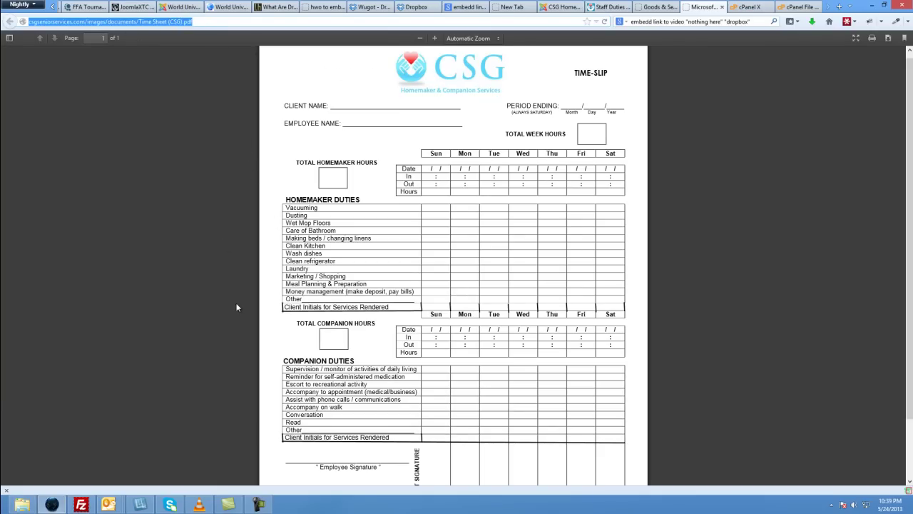
{"action": "left_click", "coordinate": [258, 504]}
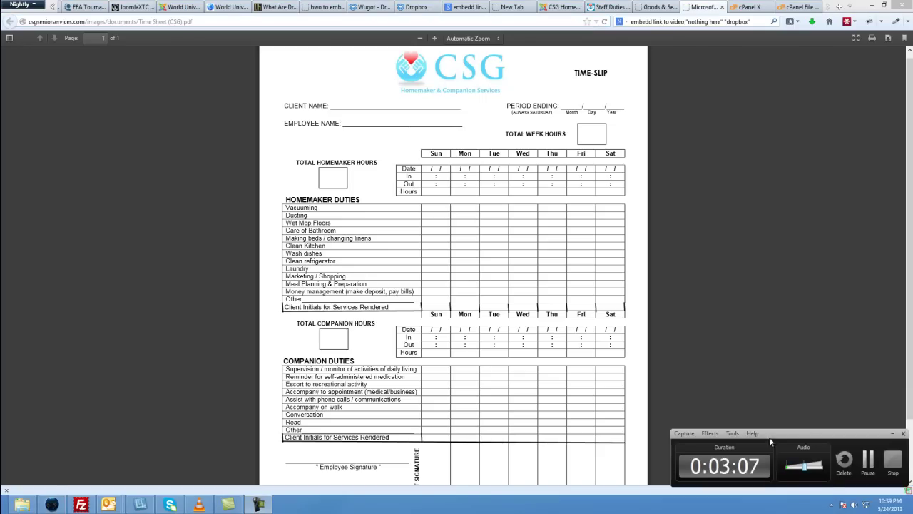